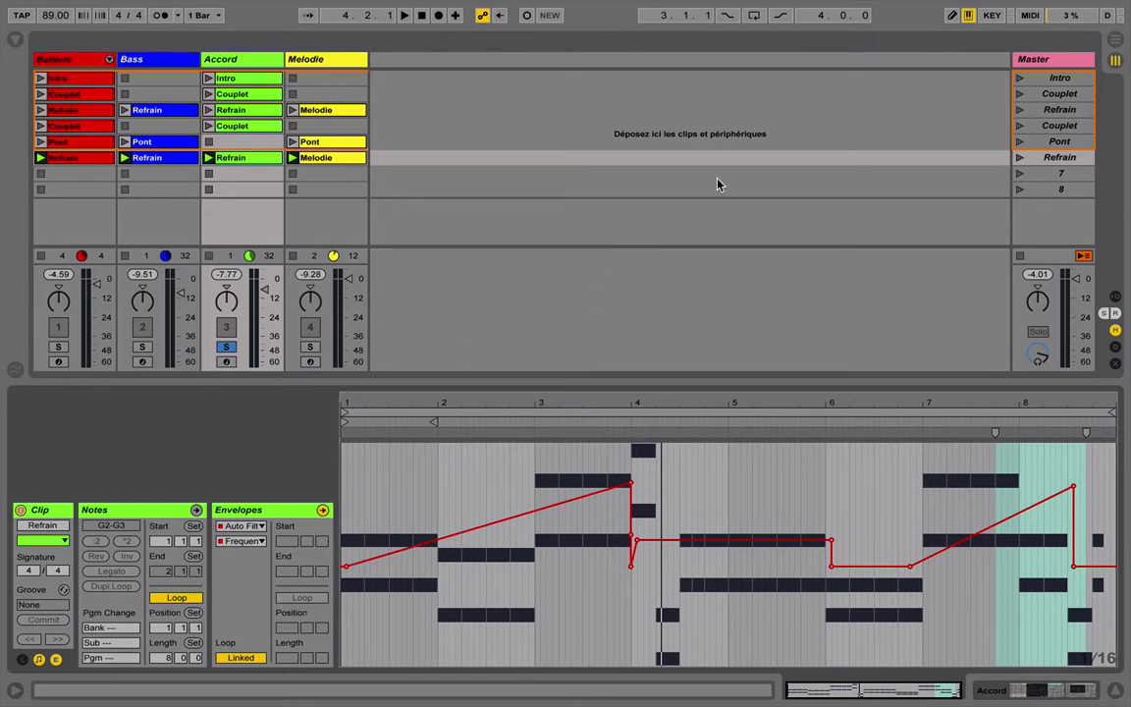
# Step: Examine the Intro scene and the Intro clips of the Batterie and Accord tracks
pyautogui.click(1052, 80)
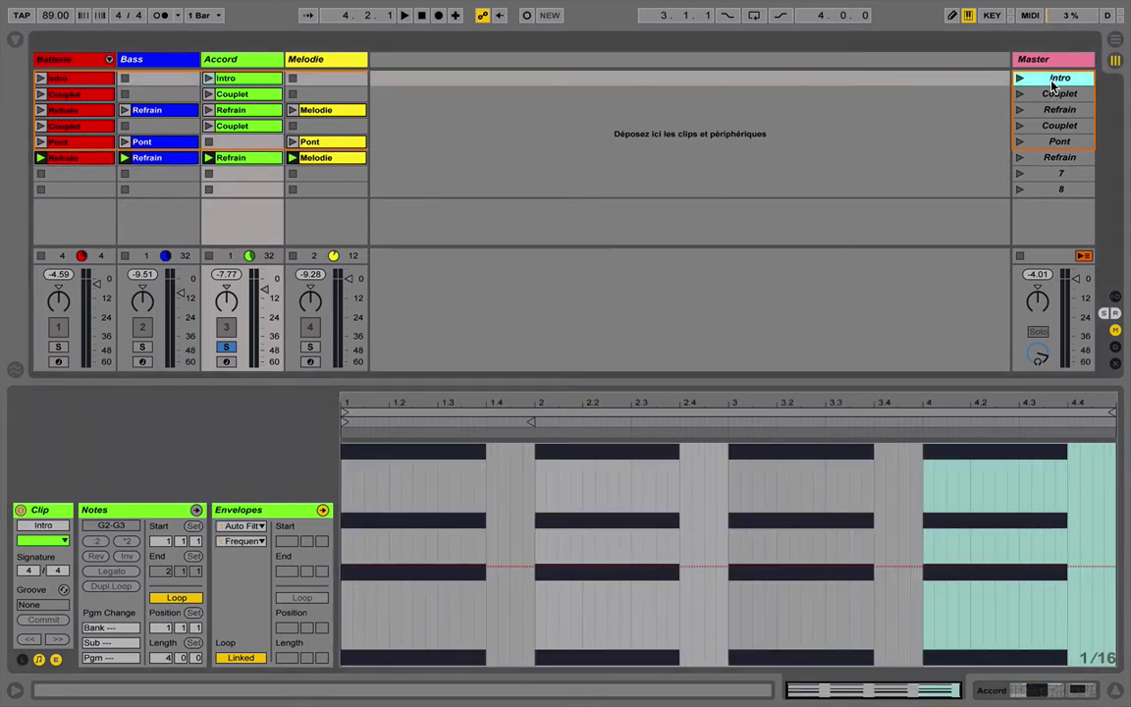
pyautogui.click(63, 57)
pyautogui.click(57, 78)
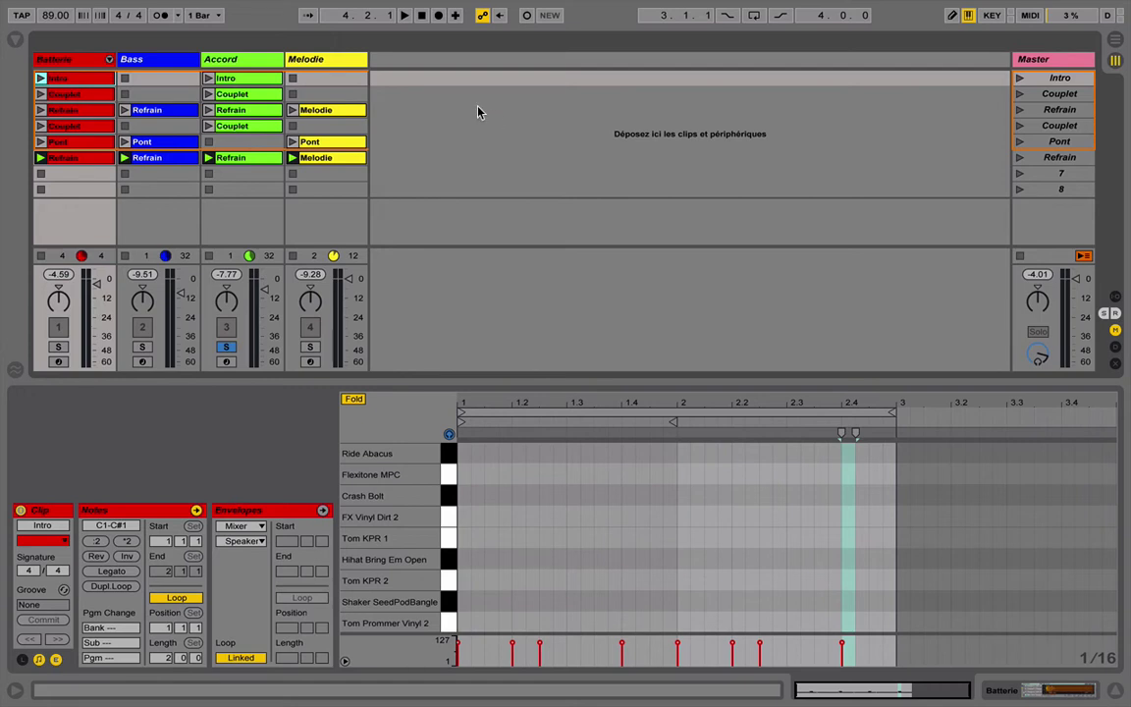
pyautogui.click(221, 61)
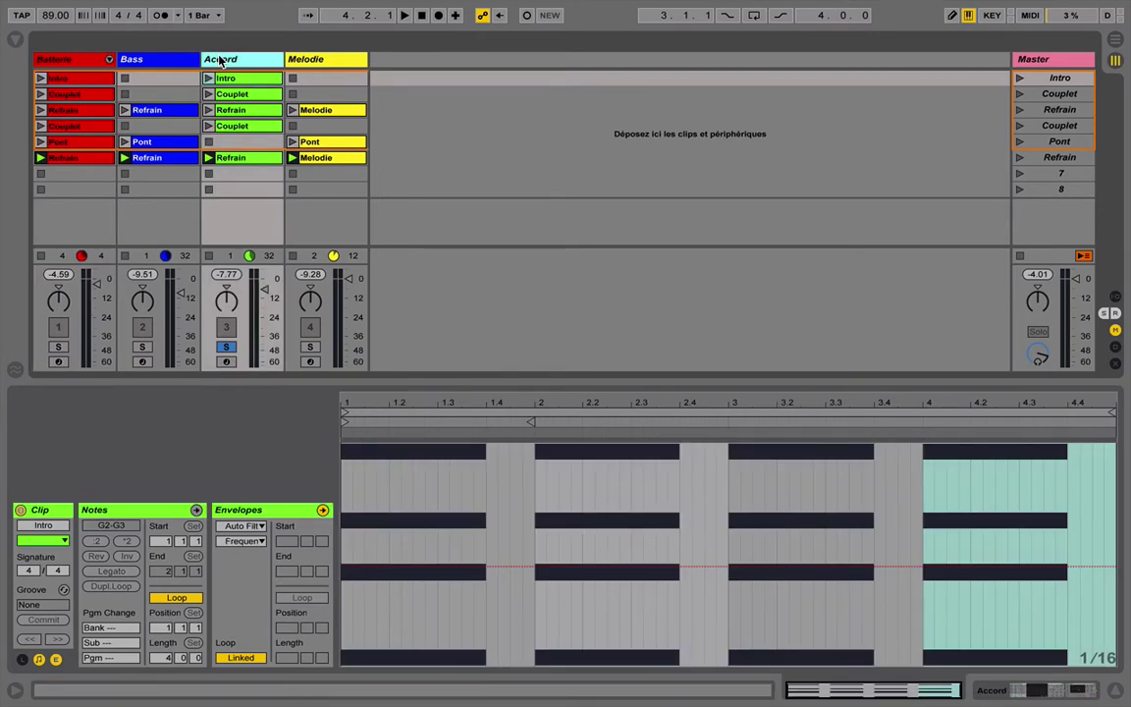
# Step: Open the Accord track's last Refrain clip, in the sixth scene, and show its Envelopes box
pyautogui.click(230, 159)
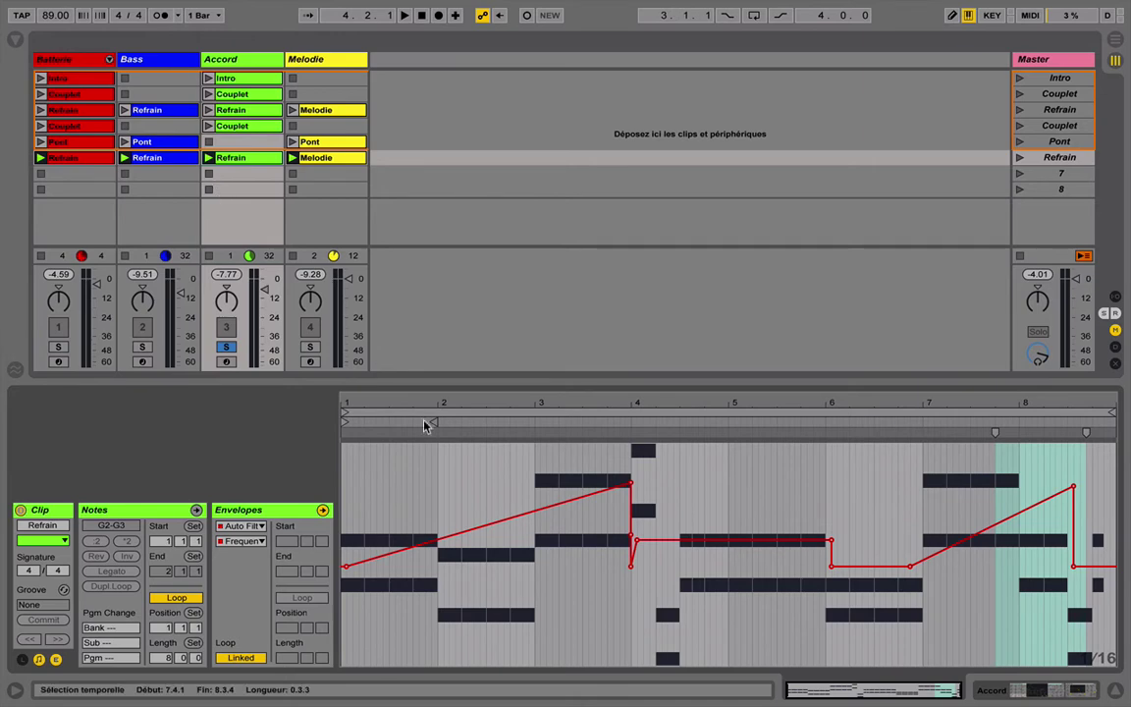
pyautogui.click(57, 663)
pyautogui.click(57, 664)
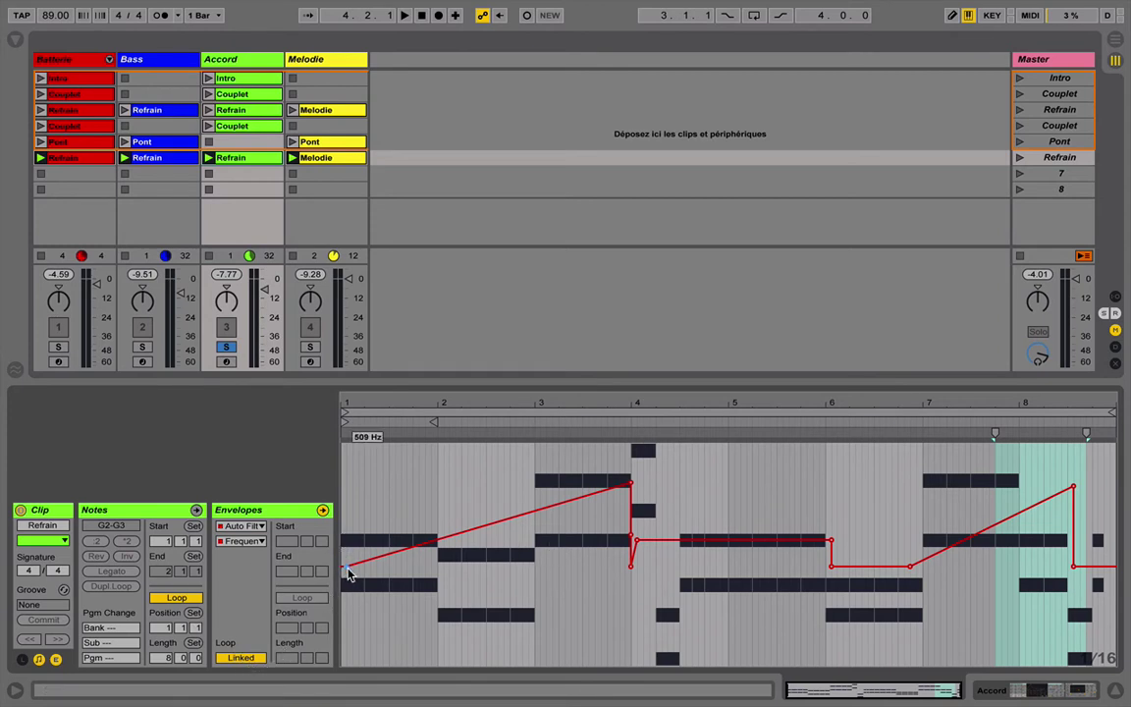
# Step: Display the Auto Filter's Device On envelope in the Accord track's Refrain clip
pyautogui.click(236, 527)
pyautogui.click(236, 532)
pyautogui.click(236, 528)
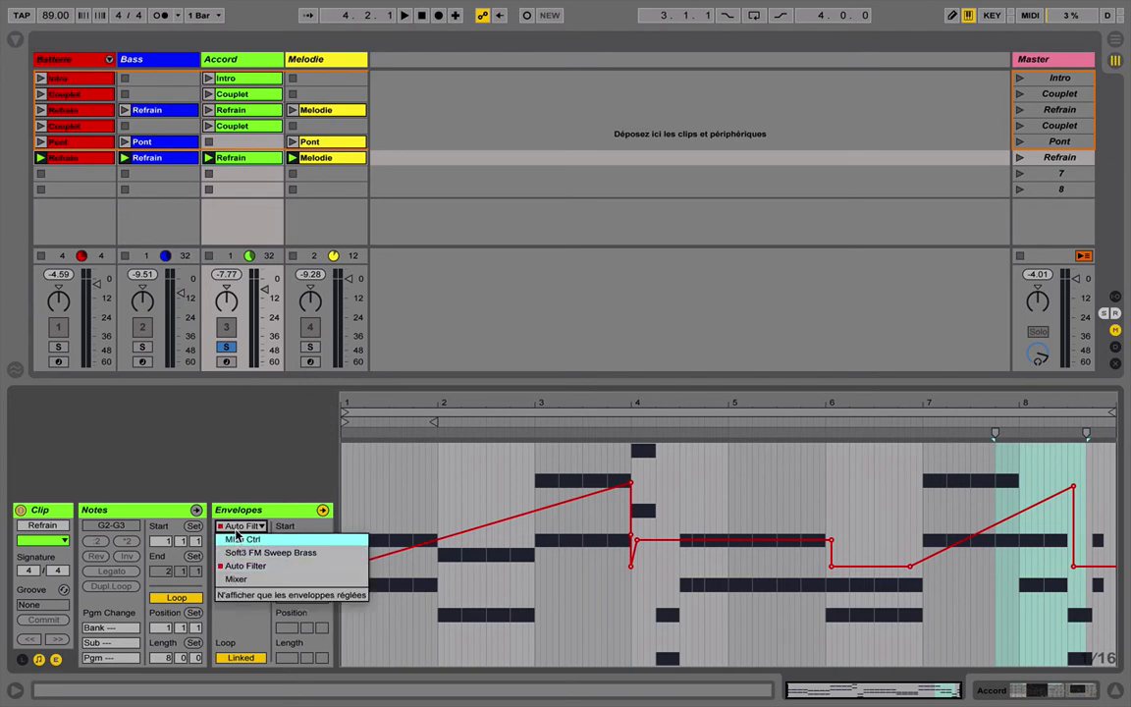
pyautogui.click(231, 567)
pyautogui.click(242, 541)
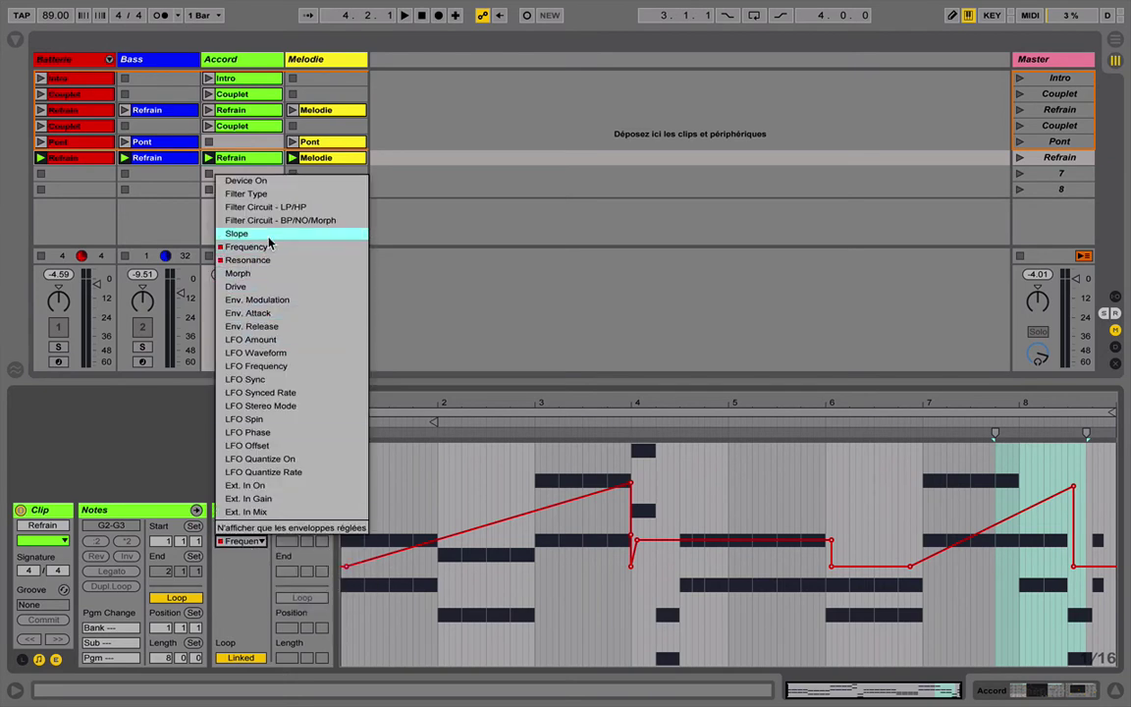
pyautogui.click(250, 181)
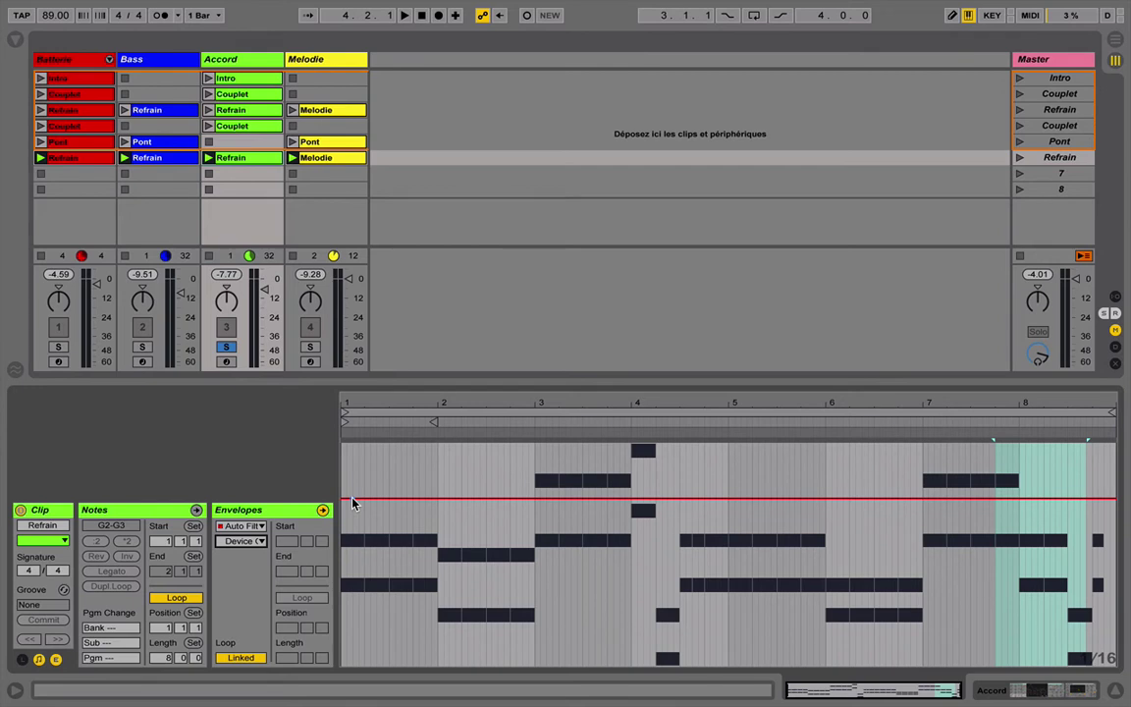
# Step: Try switching the Auto Filter off from 1.1.1 to 4.1.1 in the Device On envelope, and raise that segment back to on
pyautogui.moveTo(345, 470); pyautogui.dragTo(480, 480)
pyautogui.moveTo(629, 491); pyautogui.dragTo(255, 495)
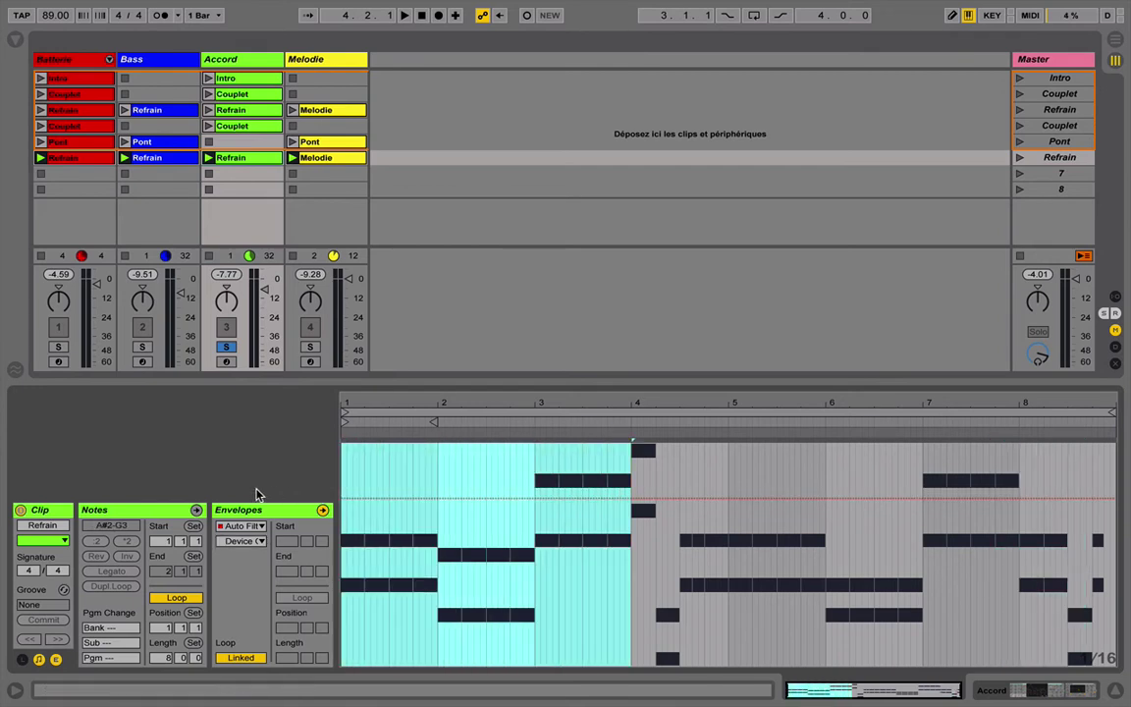
pyautogui.moveTo(512, 503); pyautogui.dragTo(512, 609)
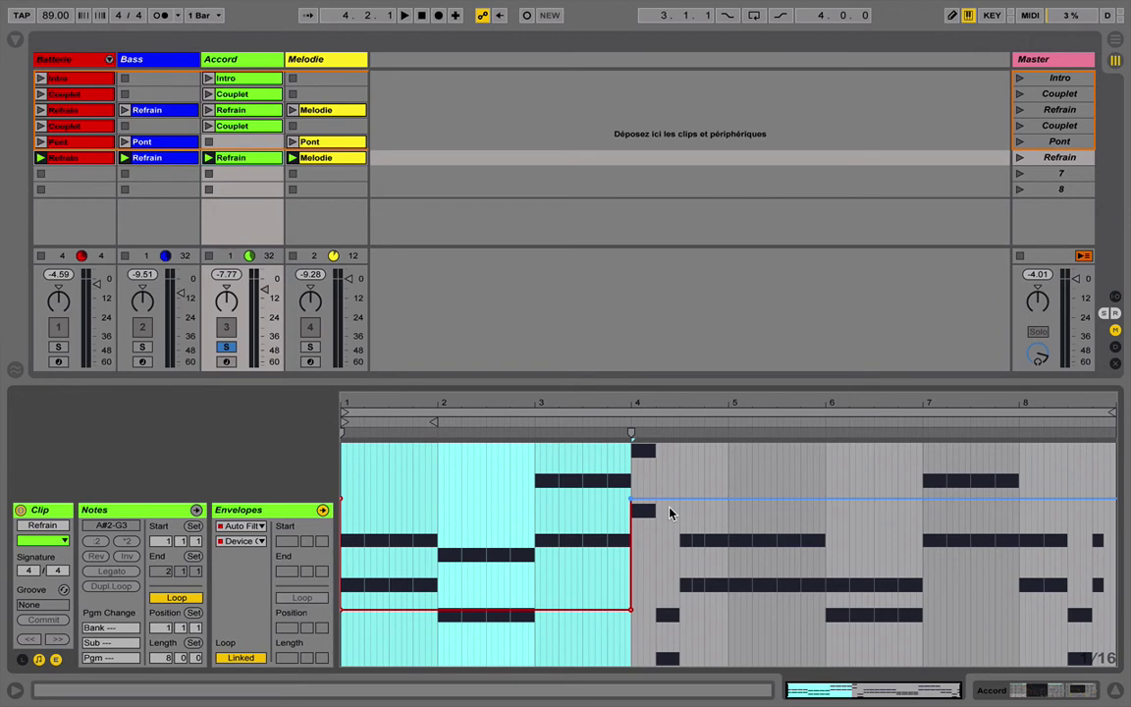
pyautogui.moveTo(444, 610); pyautogui.dragTo(361, 518)
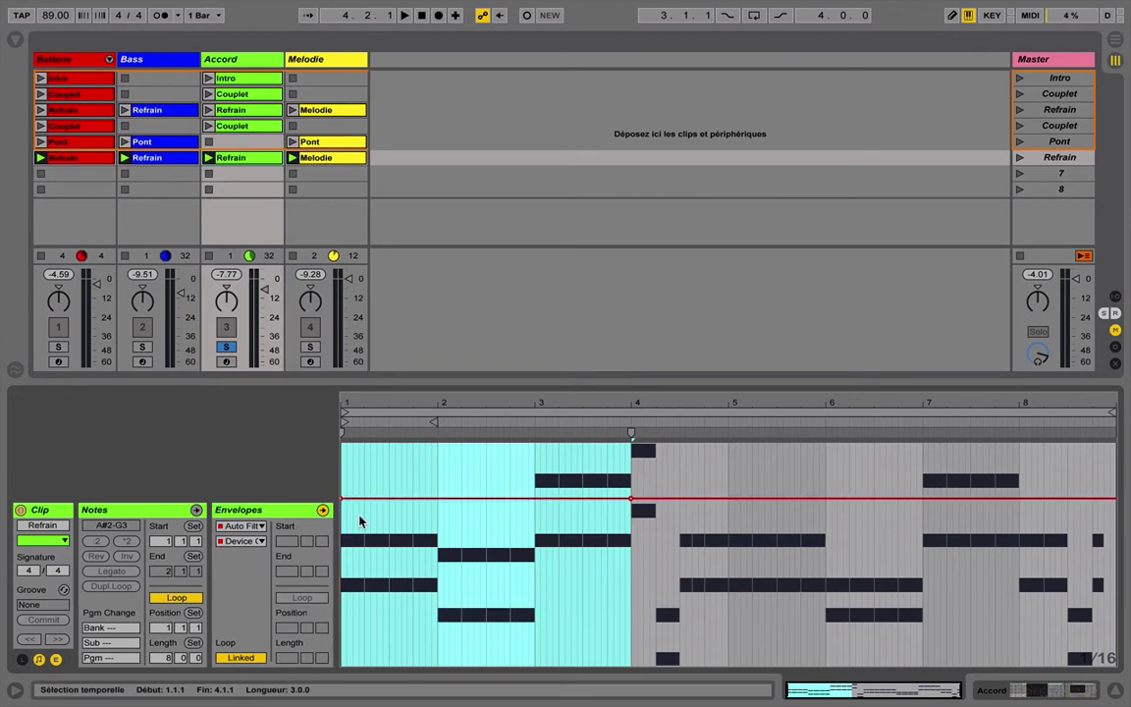
# Step: In the Auto Filter's Frequency envelope, shape a two-segment descent from bar 4 to bar 6 and slightly lower the peak at bar 4
pyautogui.click(237, 543)
pyautogui.click(238, 543)
pyautogui.click(234, 544)
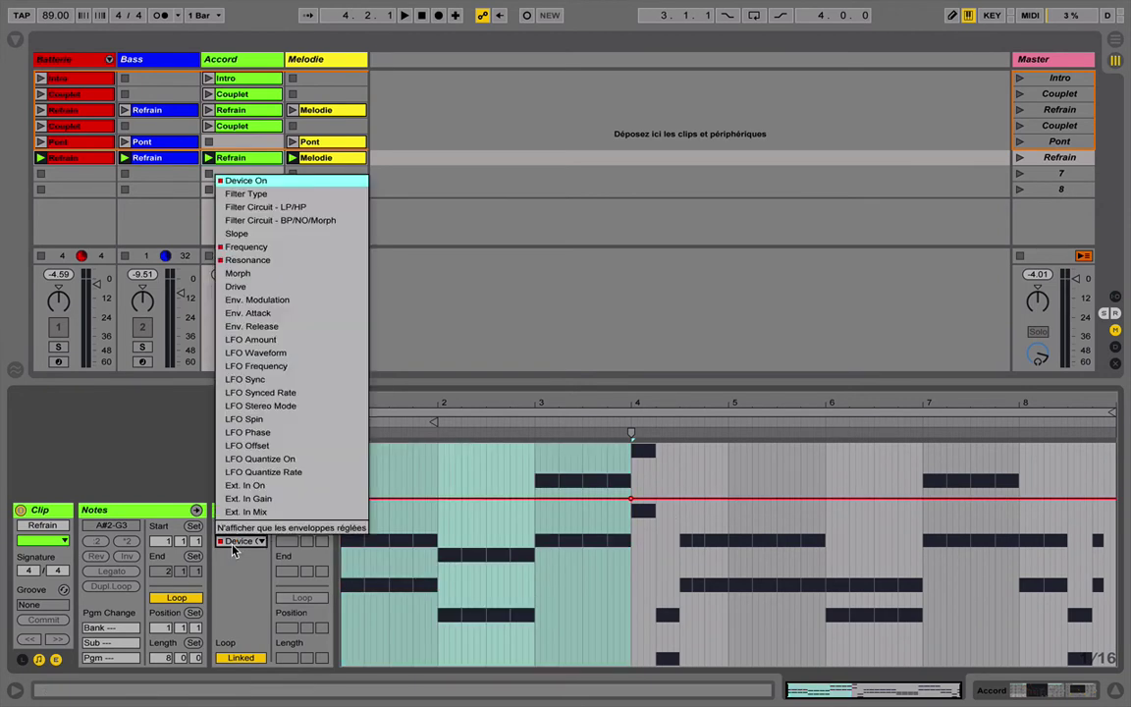
pyautogui.click(246, 246)
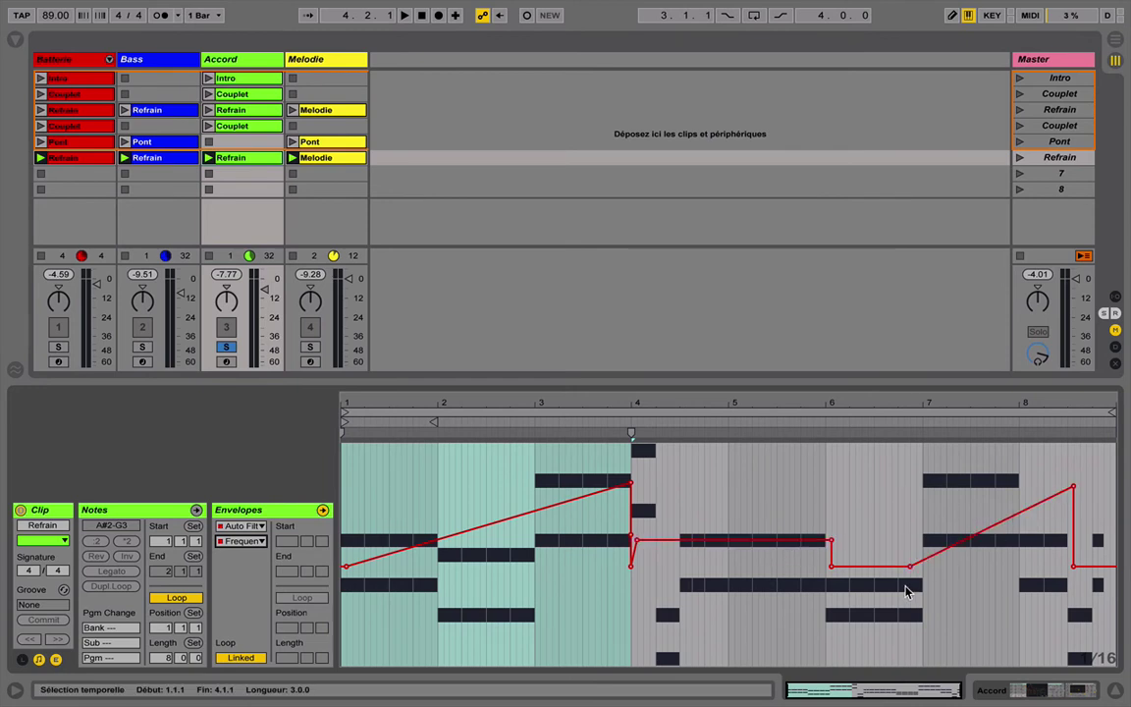
pyautogui.moveTo(753, 540); pyautogui.dragTo(759, 584)
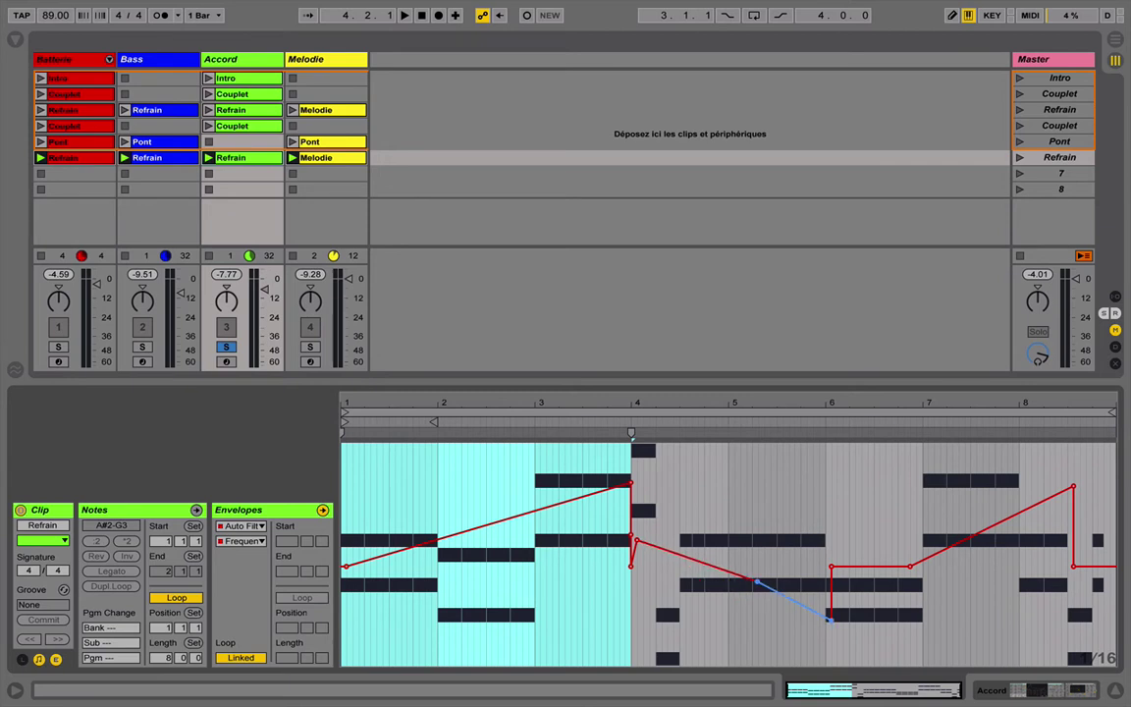
pyautogui.click(346, 530)
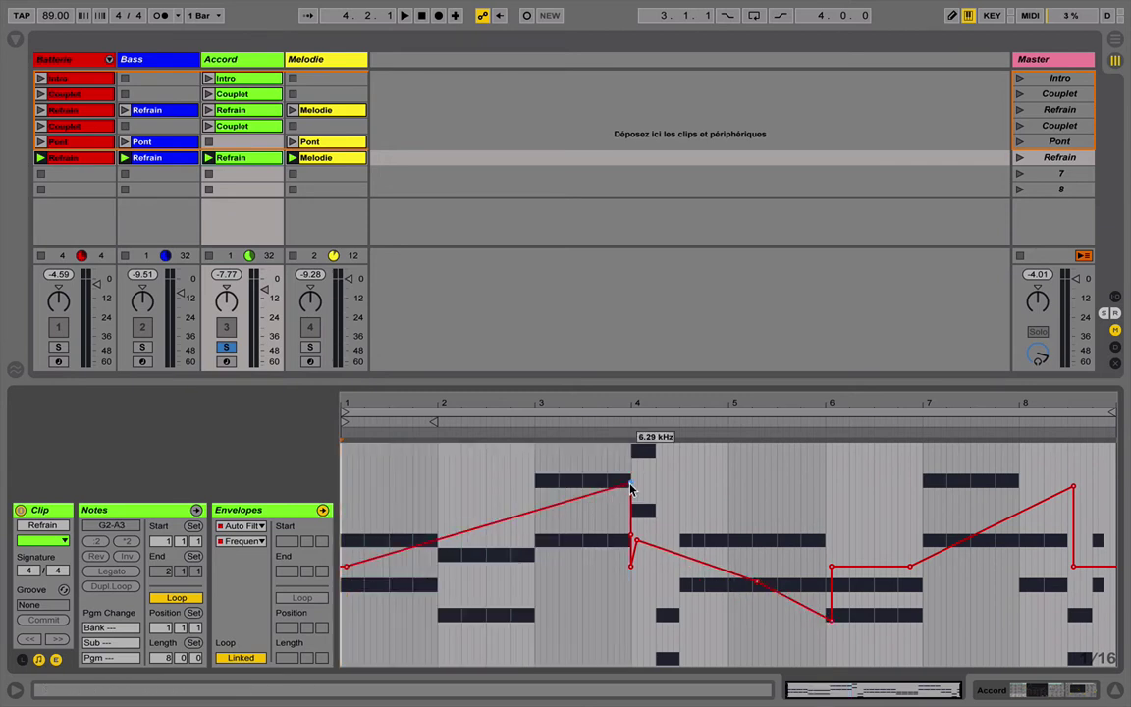
pyautogui.moveTo(632, 488); pyautogui.dragTo(632, 495)
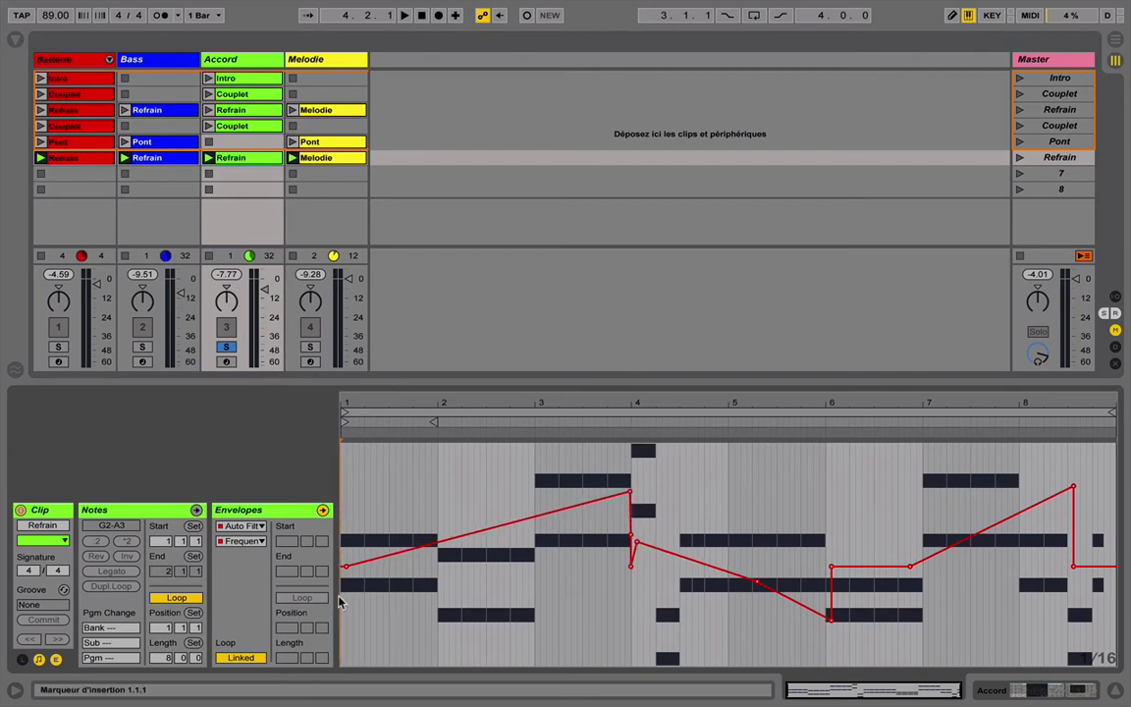
# Step: With all 8 bars of the Frequency envelope selected, add a breakpoint just before bar 4 and undo a trial downward shift of the curve
pyautogui.moveTo(343, 580); pyautogui.dragTo(1116, 543)
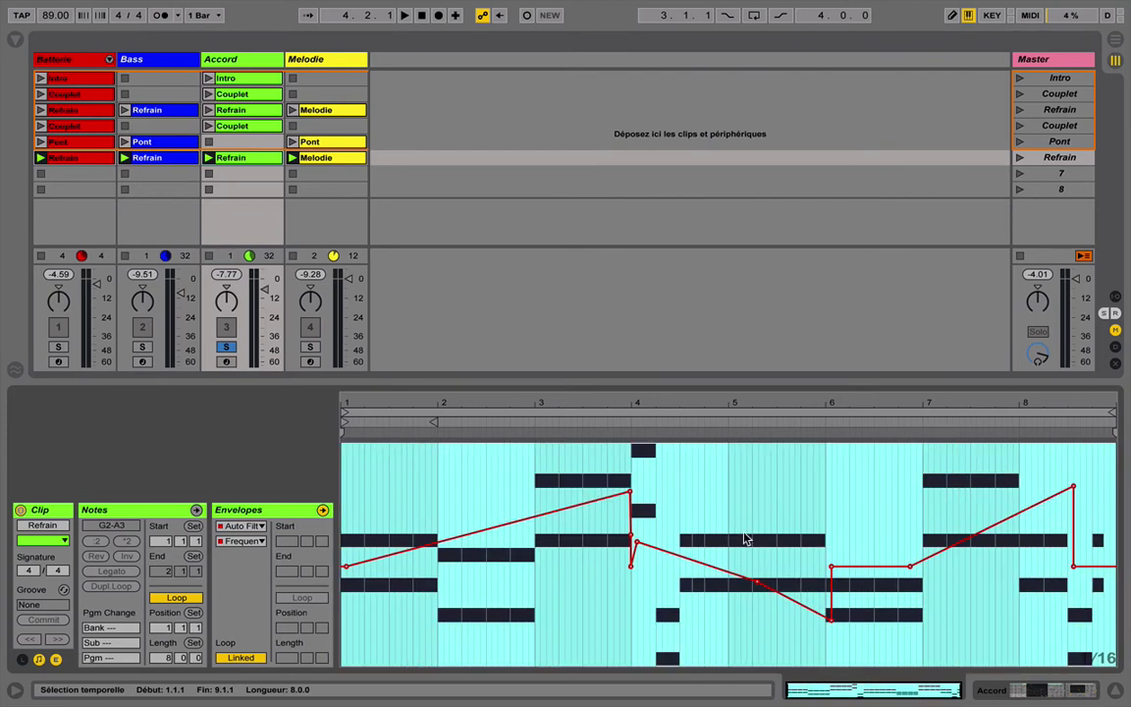
pyautogui.click(611, 500)
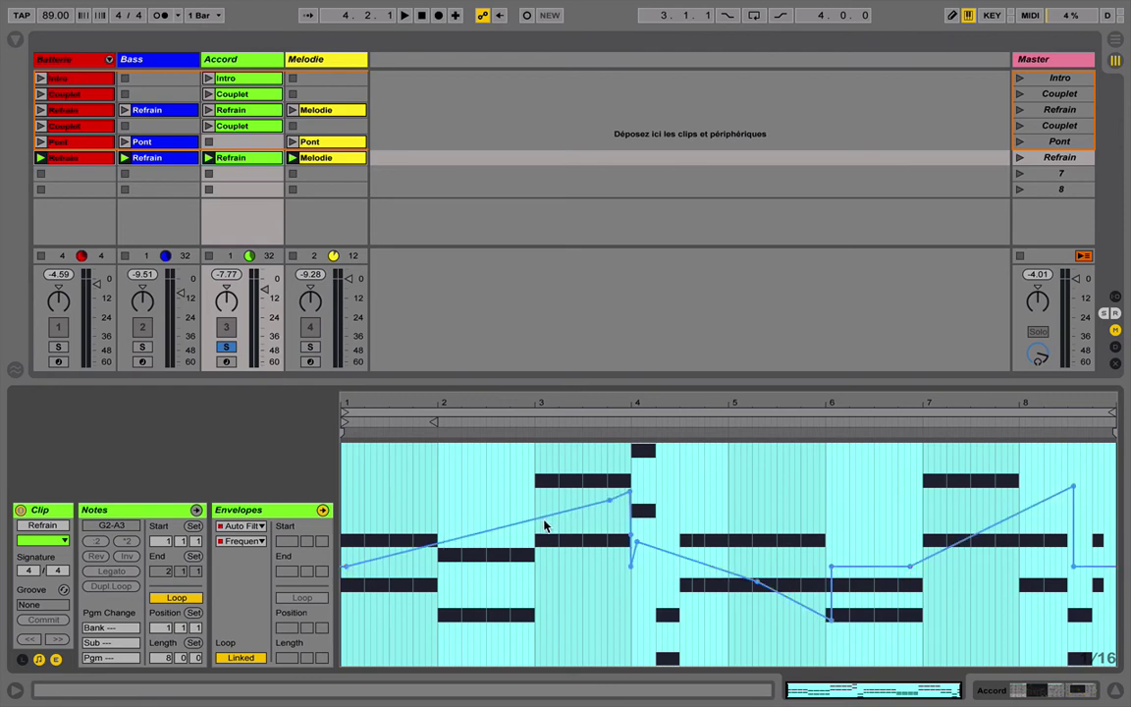
pyautogui.moveTo(546, 523); pyautogui.dragTo(545, 531)
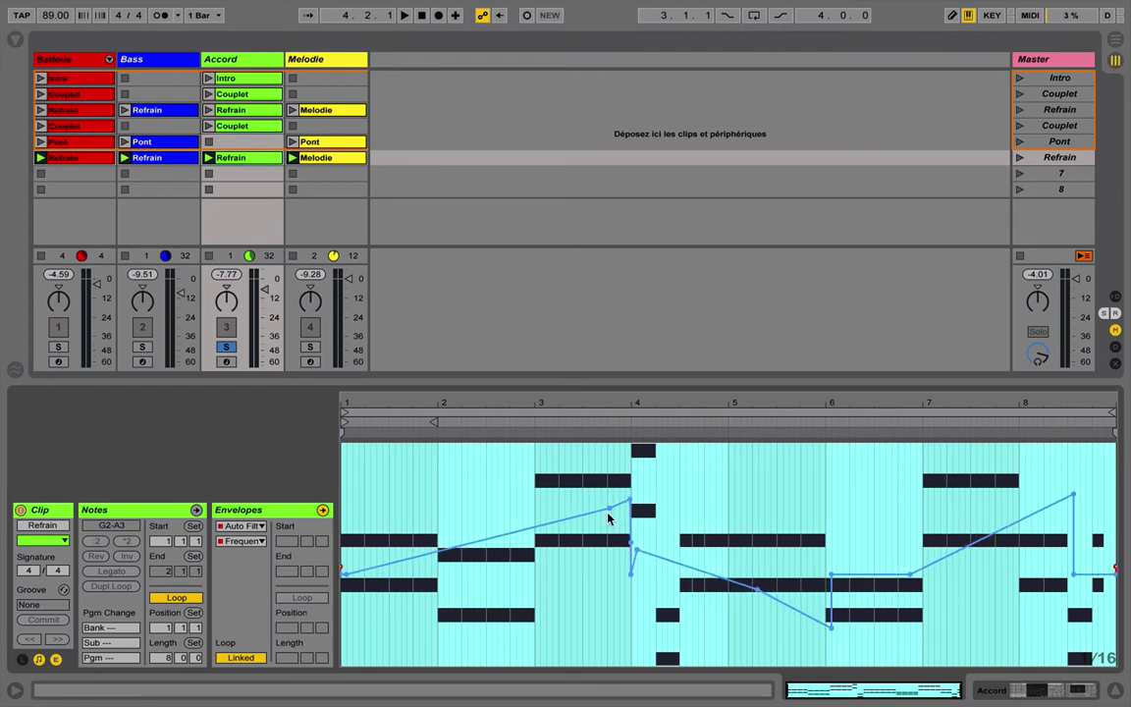
pyautogui.press('super+z')
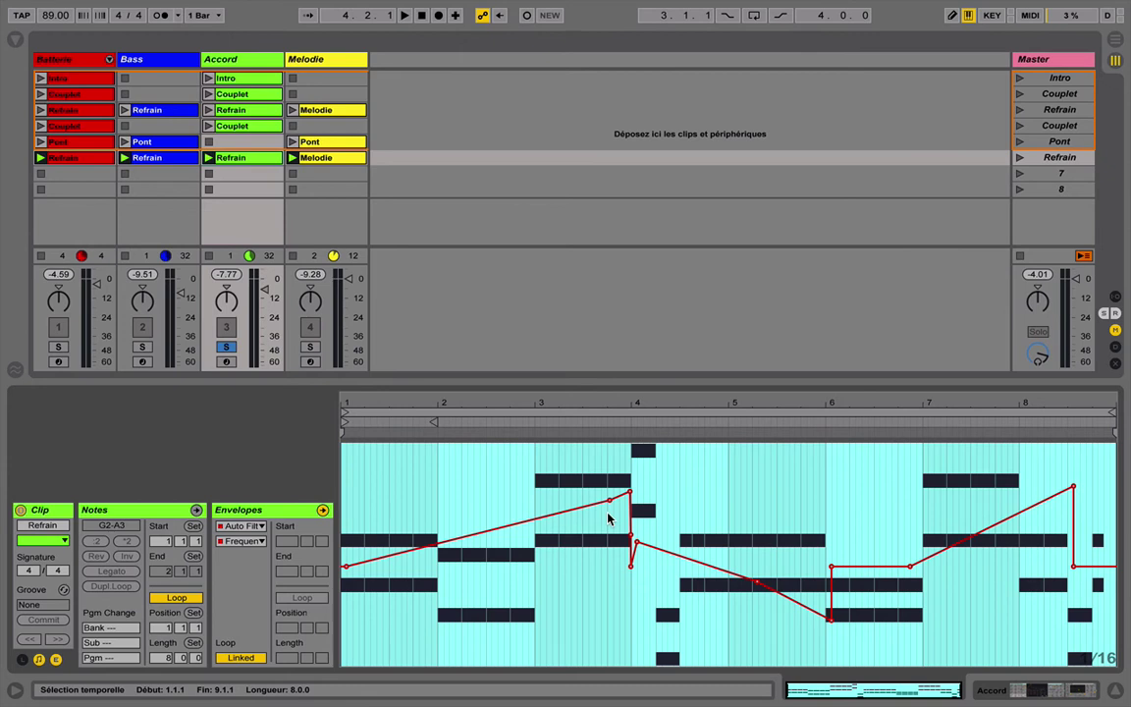
# Step: Unlink the Frequency envelope from the clip and set its loop length to 16 bars
pyautogui.click(239, 659)
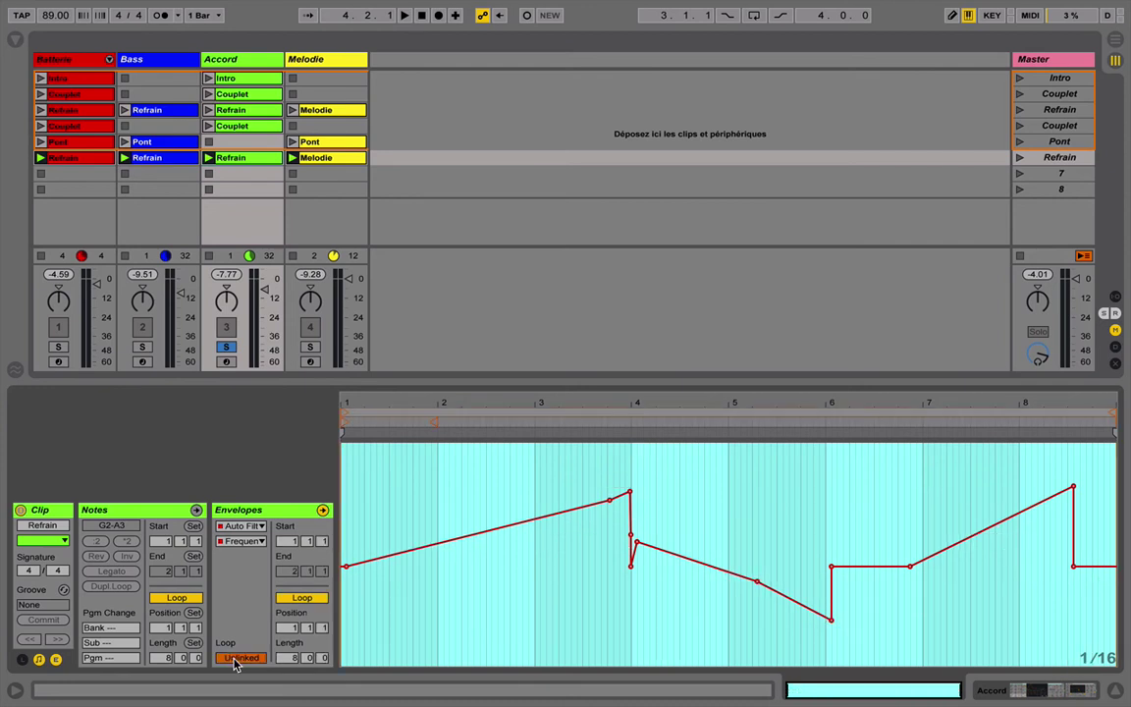
pyautogui.moveTo(297, 661); pyautogui.dragTo(297, 615)
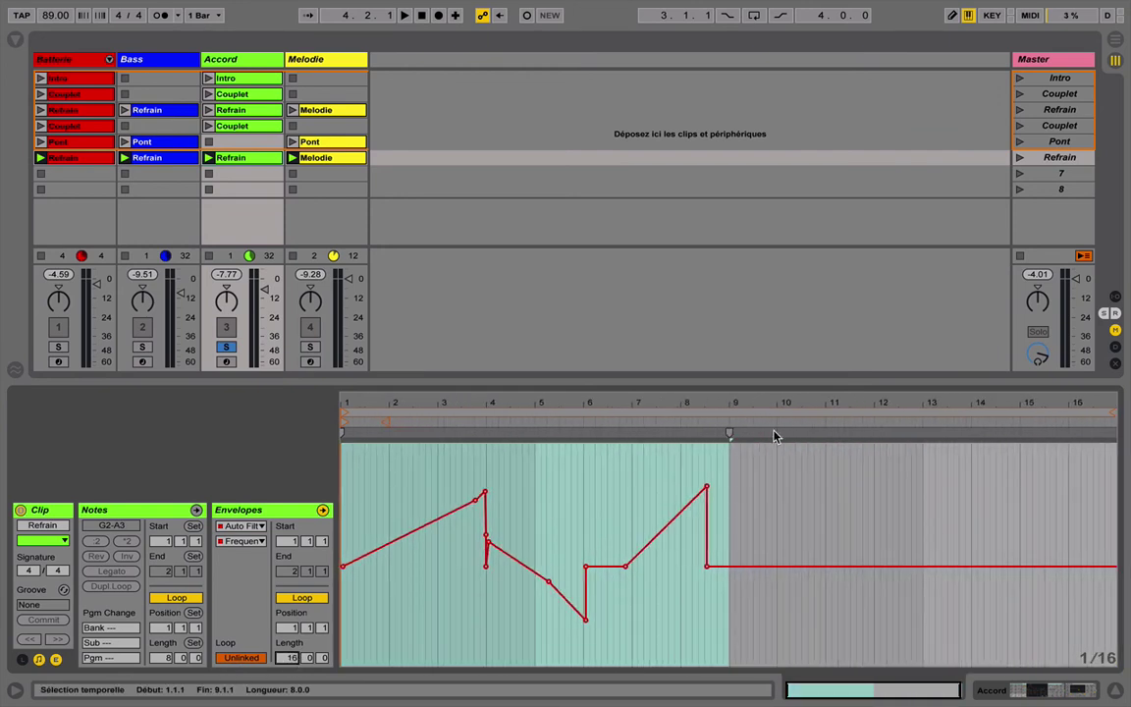
# Step: Draw a zigzag of rising and falling breakpoints in the Frequency envelope from bar 9 to about bar 16
pyautogui.click(731, 567)
pyautogui.moveTo(749, 567); pyautogui.dragTo(825, 501)
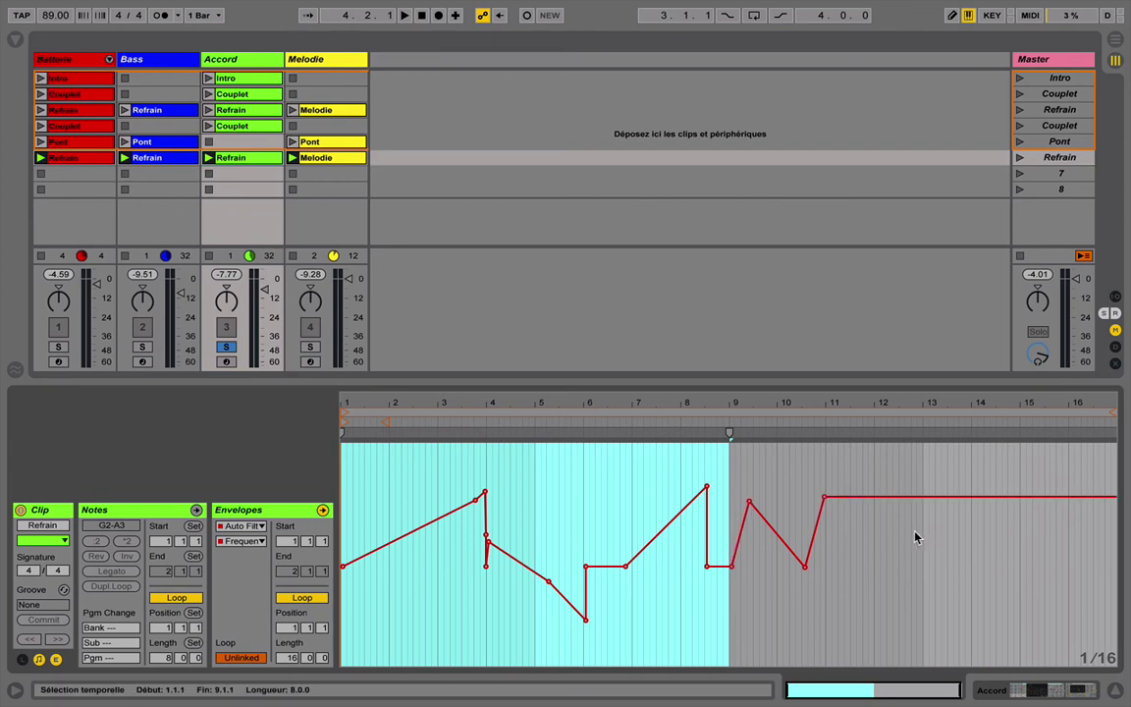
pyautogui.moveTo(917, 498); pyautogui.dragTo(1019, 563)
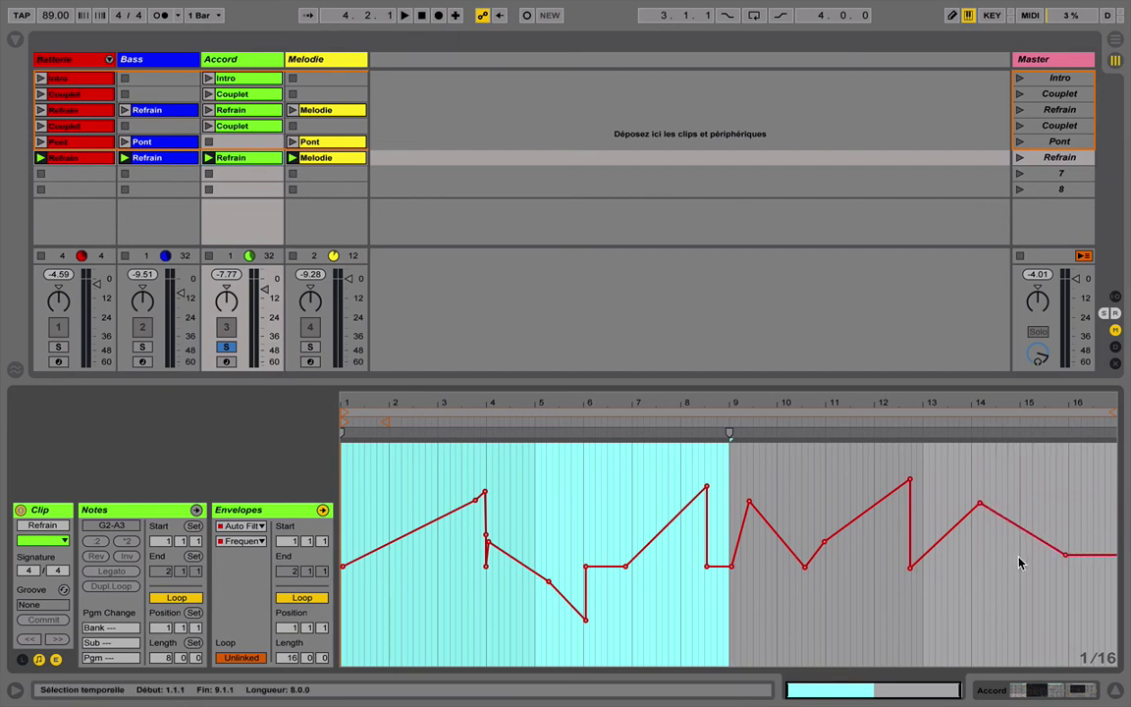